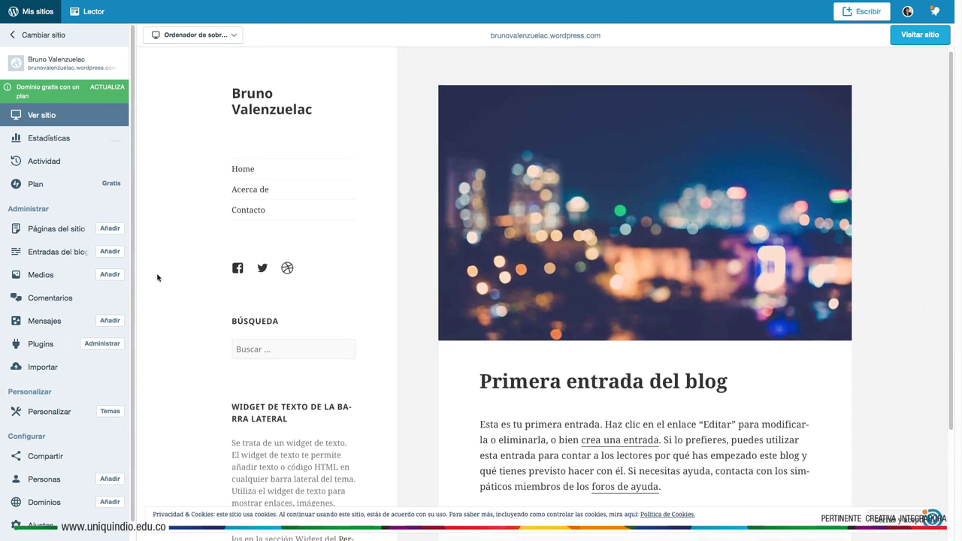
# Scroll down the blog preview past the first post and sidebar widgets
pyautogui.scroll(-1, 154, 280)
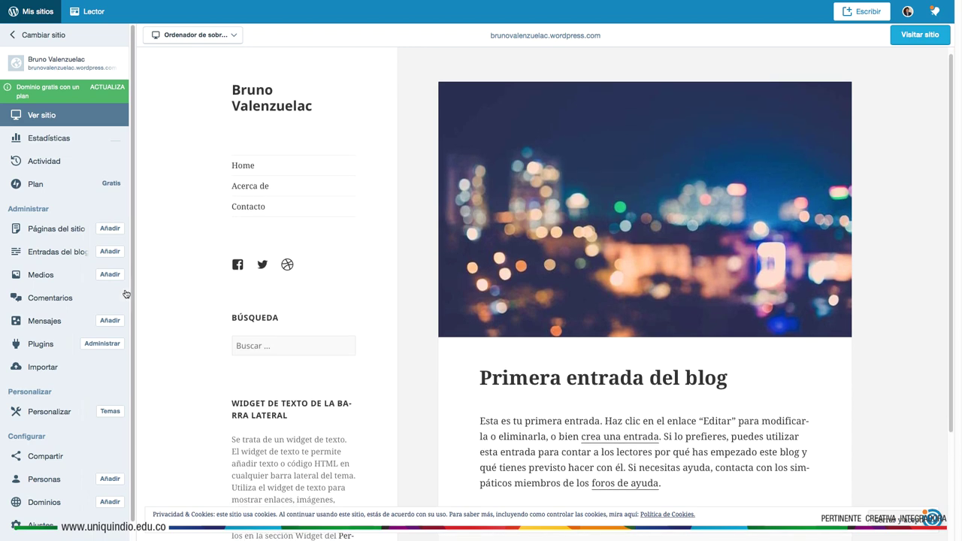
# Search the themes for GAZETTE, activate Gazette, and preview the site in it
pyautogui.click(109, 412)
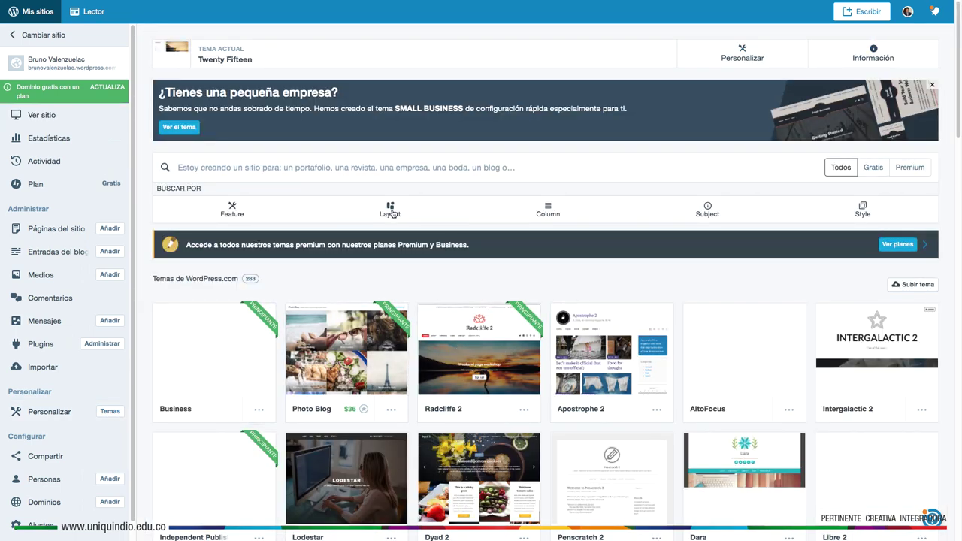
pyautogui.click(183, 166)
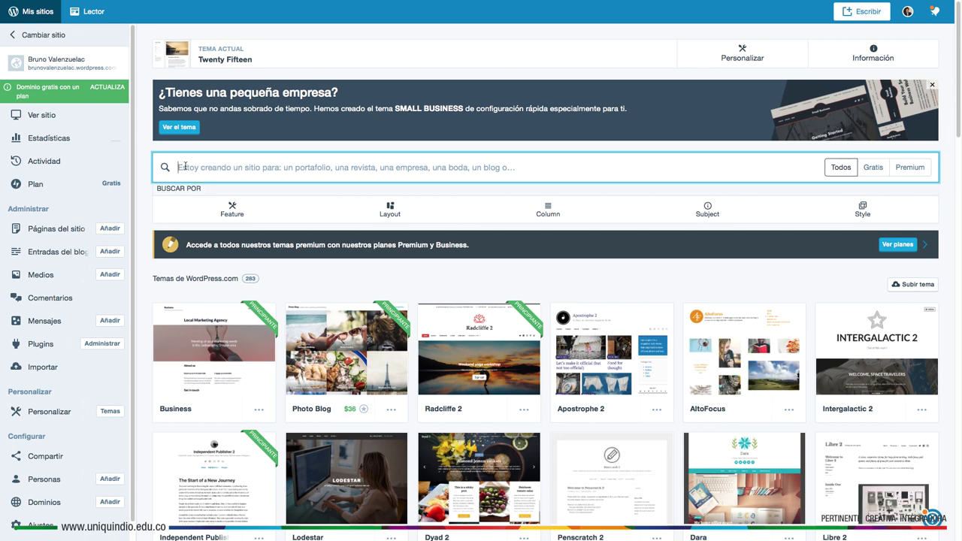
pyautogui.write('GAZ')
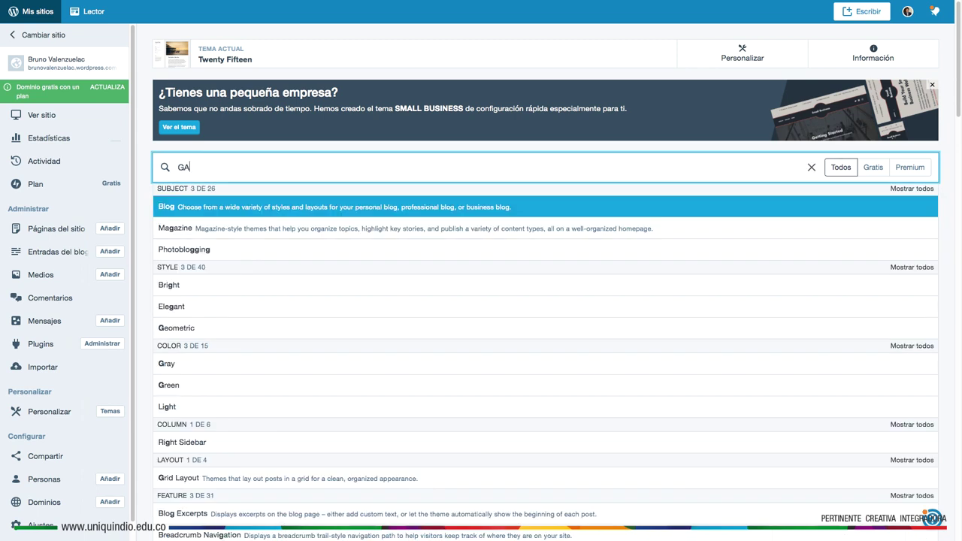
pyautogui.write('ETTE')
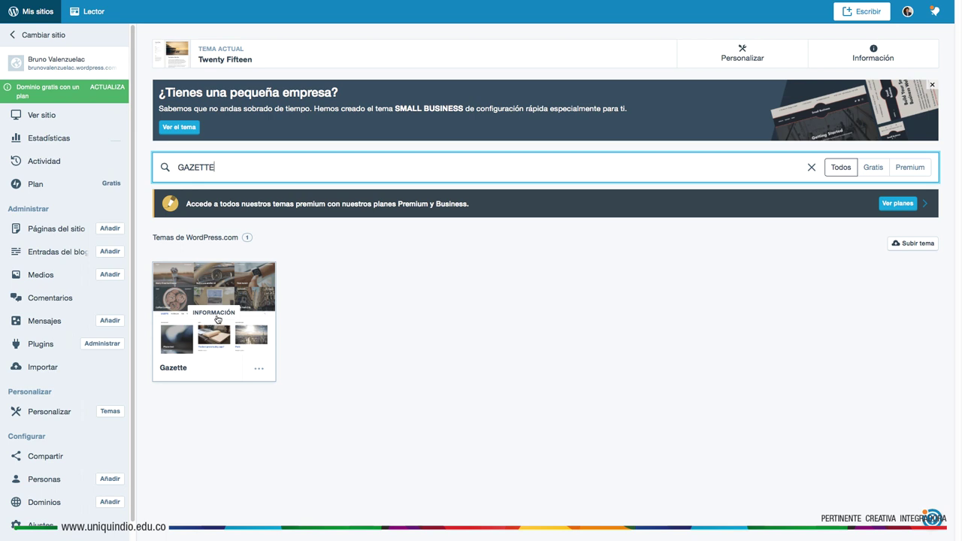
pyautogui.click(260, 372)
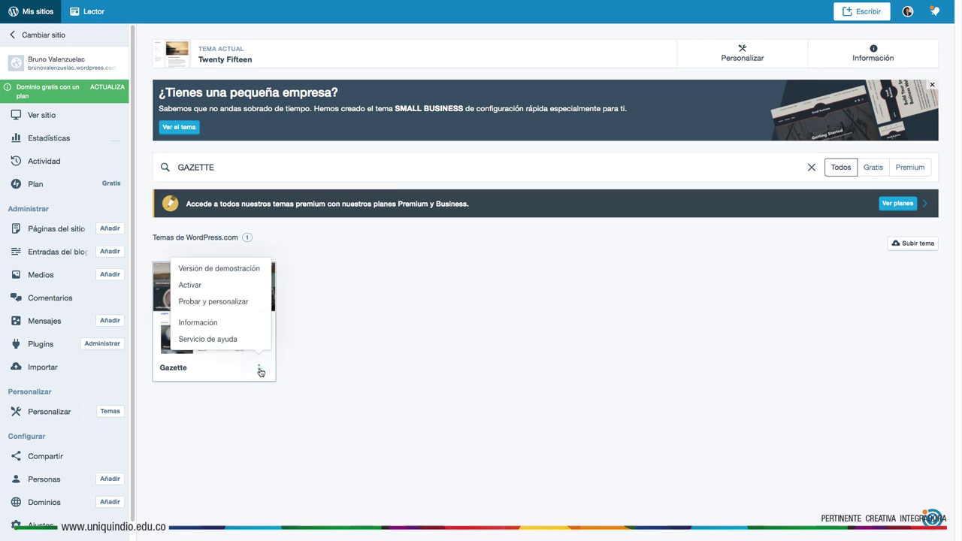
pyautogui.click(192, 285)
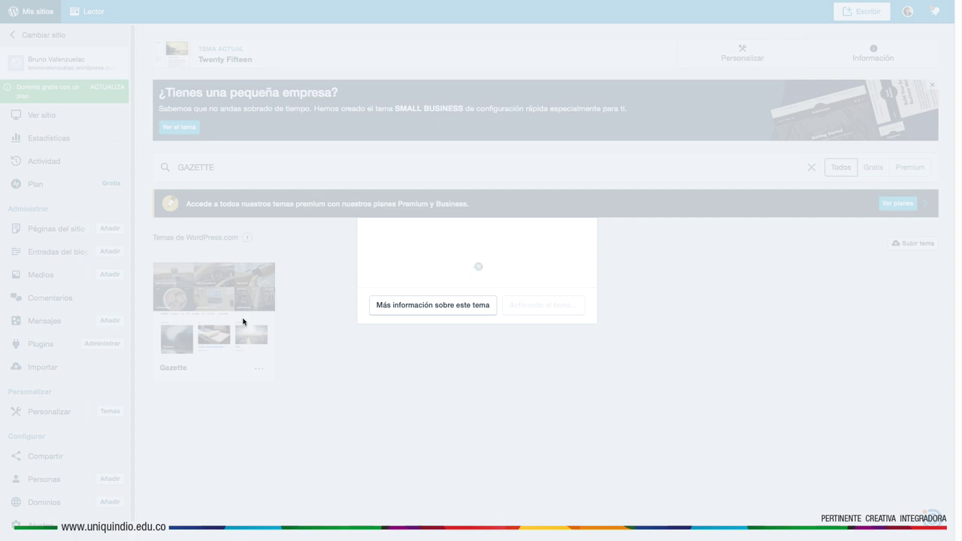
pyautogui.click(412, 414)
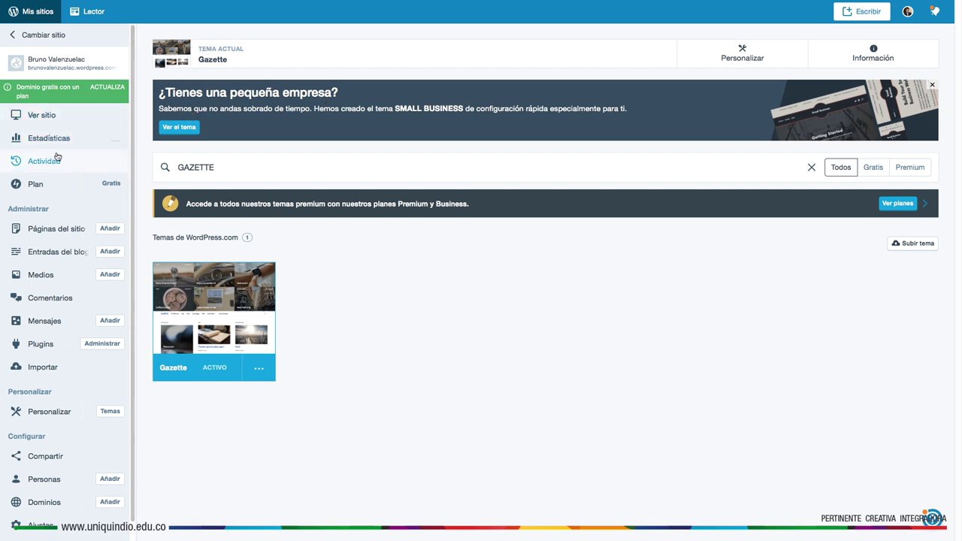
pyautogui.click(42, 117)
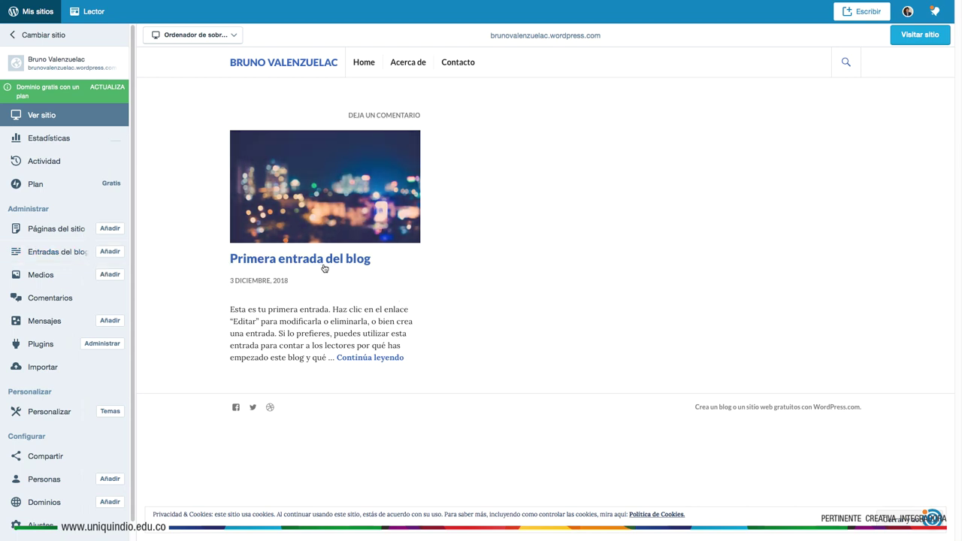
# Open Entradas del blog to see the published posts
pyautogui.click(57, 254)
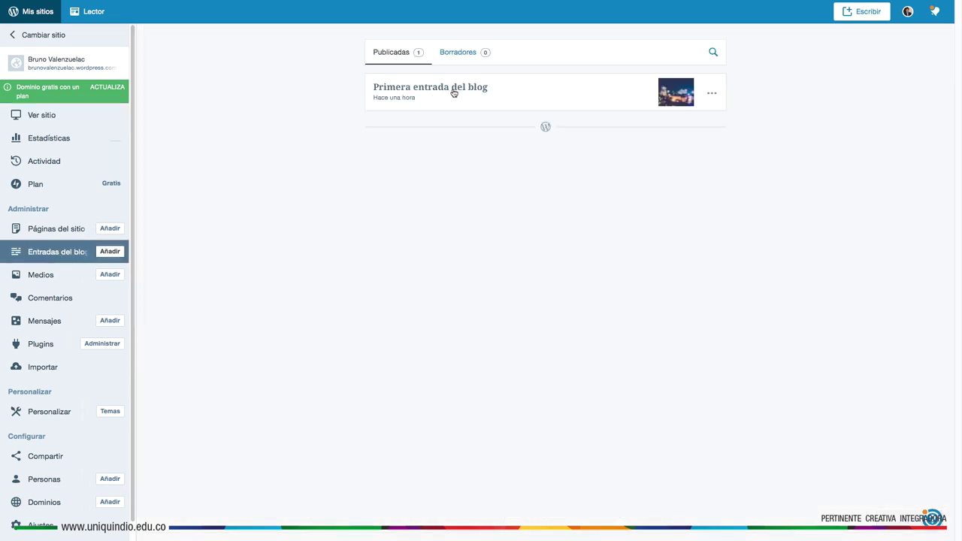
# Open the first post in the editor and remove its featured image
pyautogui.click(713, 96)
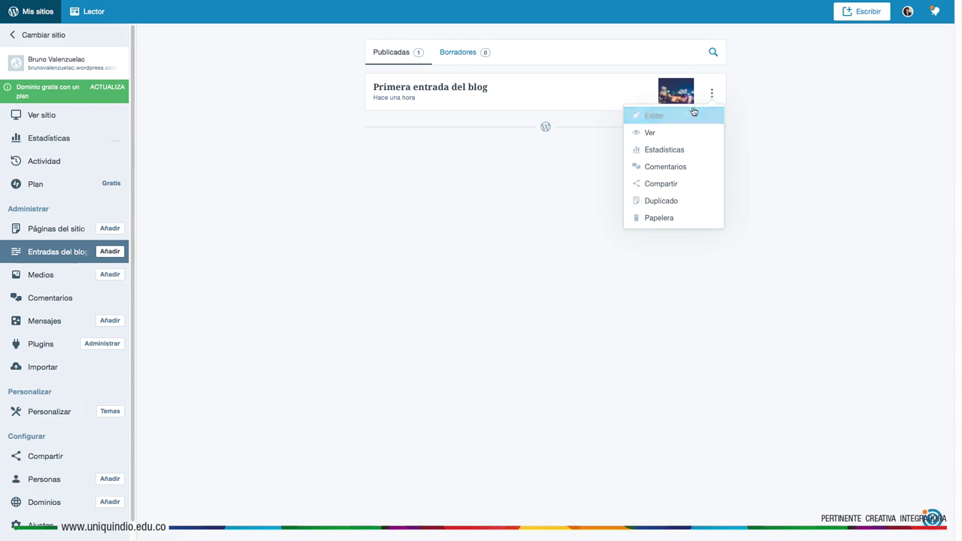
pyautogui.click(691, 114)
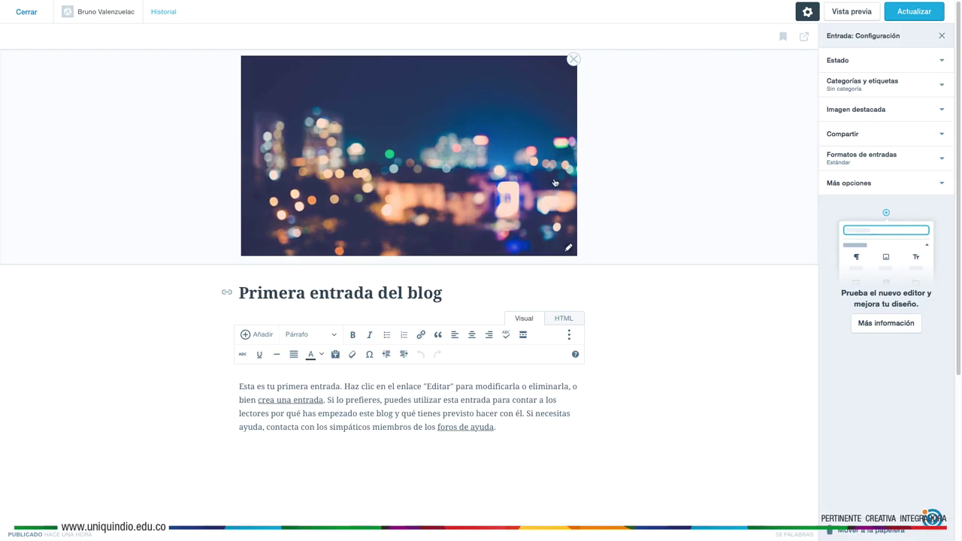
pyautogui.click(576, 63)
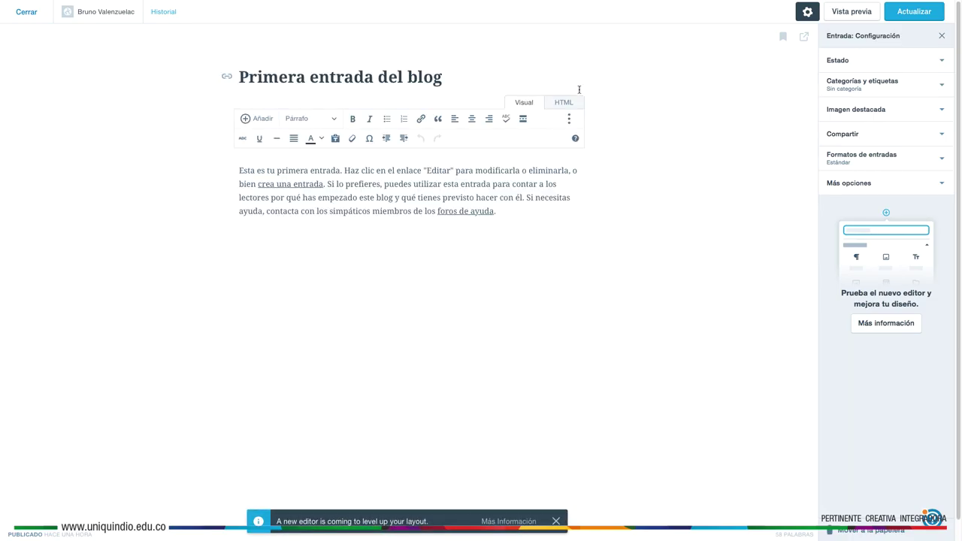
# Retitle the post 'Bruno Valenzuela' and delete its body paragraph
pyautogui.moveTo(447, 79); pyautogui.dragTo(235, 79)
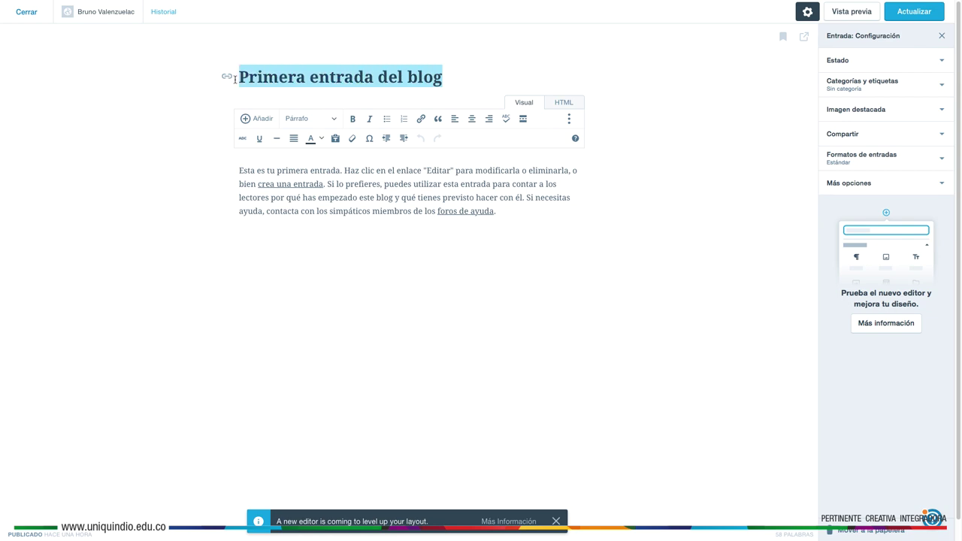
pyautogui.write('Bru')
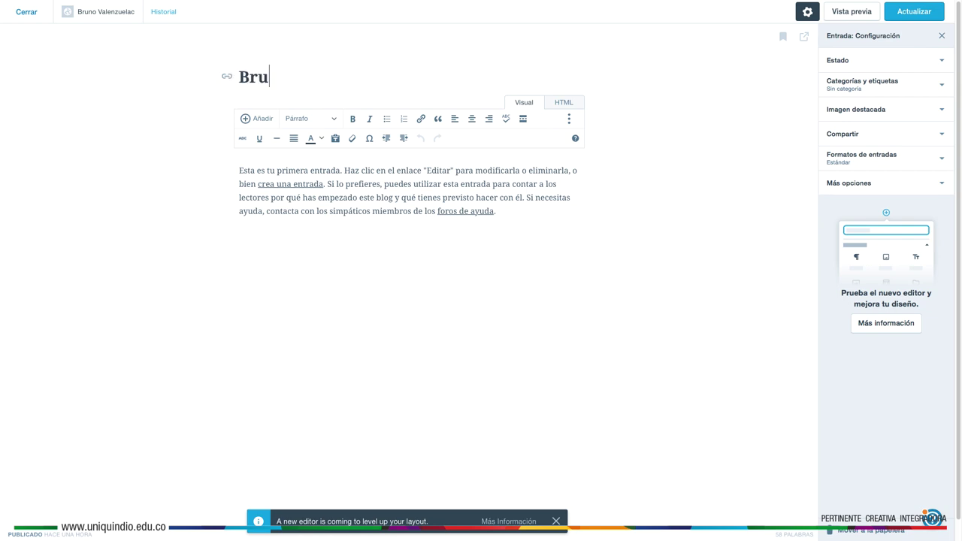
pyautogui.write('no Valenz')
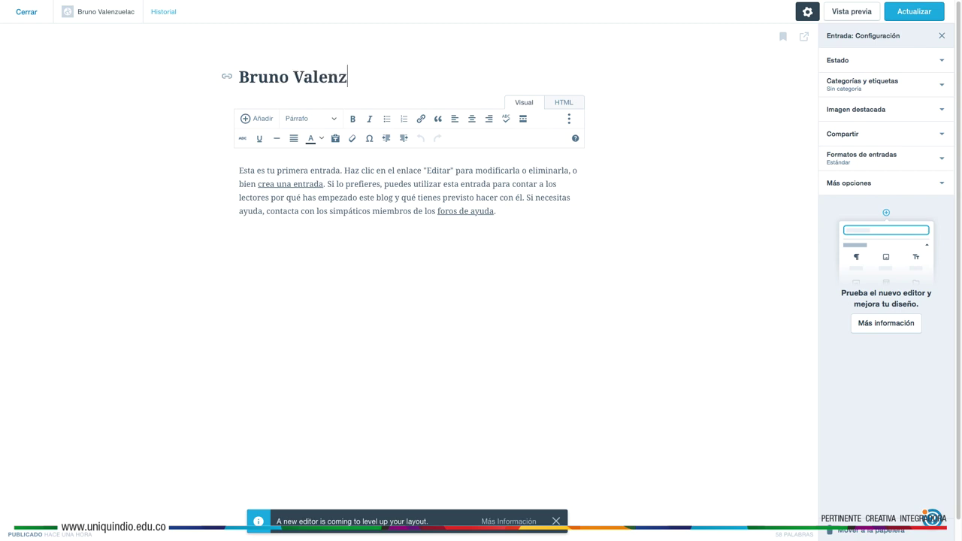
pyautogui.write('uela')
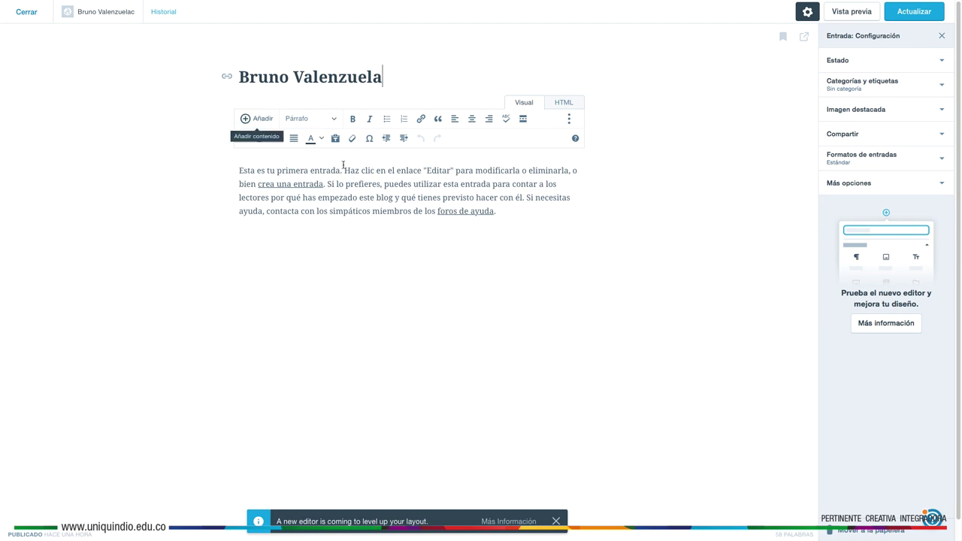
pyautogui.moveTo(523, 221); pyautogui.dragTo(227, 168)
pyautogui.press('BackSpace')
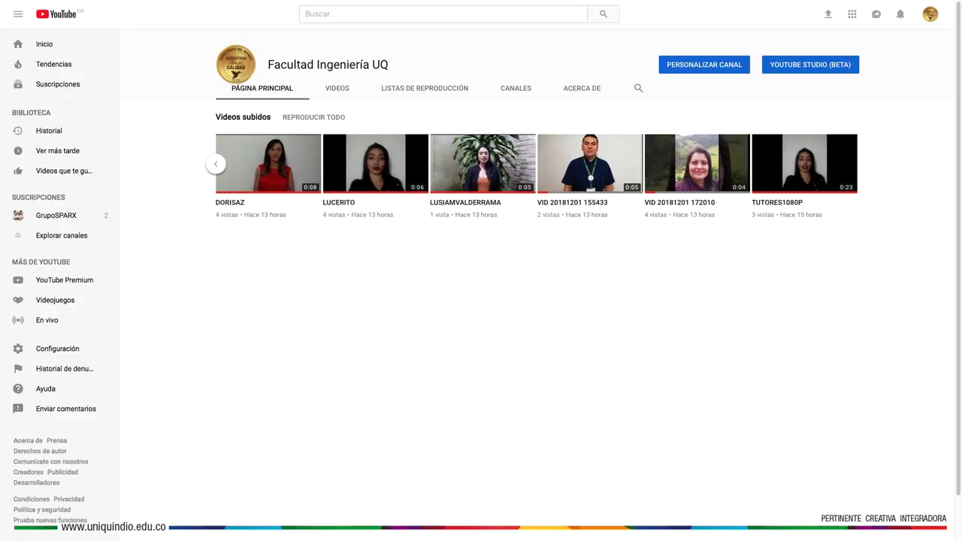
# Copy the TUTORES1080P video's share link and paste it into the post body
pyautogui.click(801, 167)
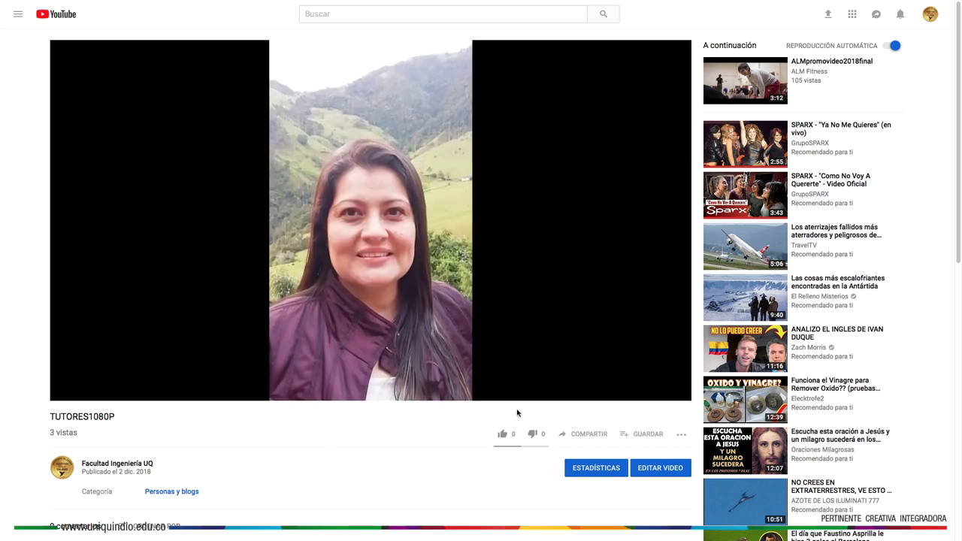
pyautogui.click(584, 435)
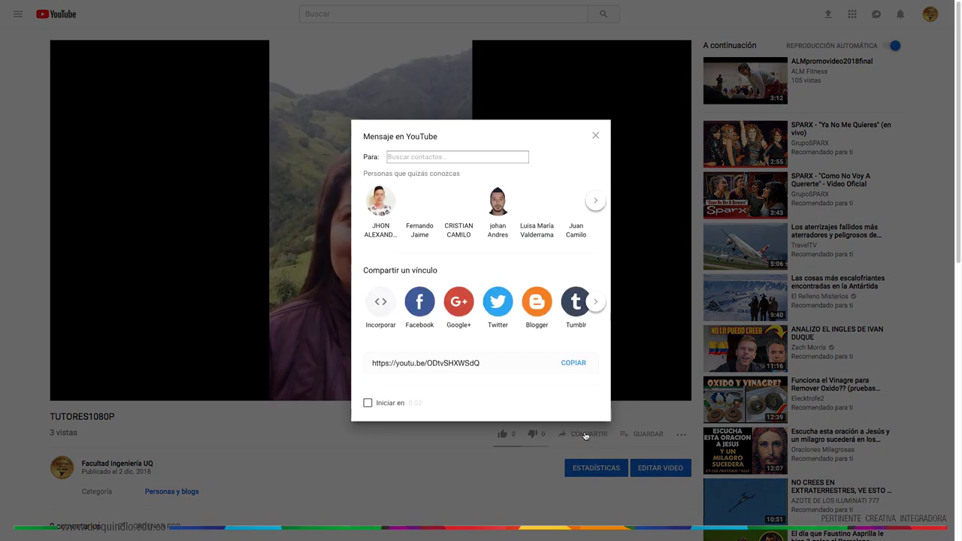
pyautogui.click(574, 364)
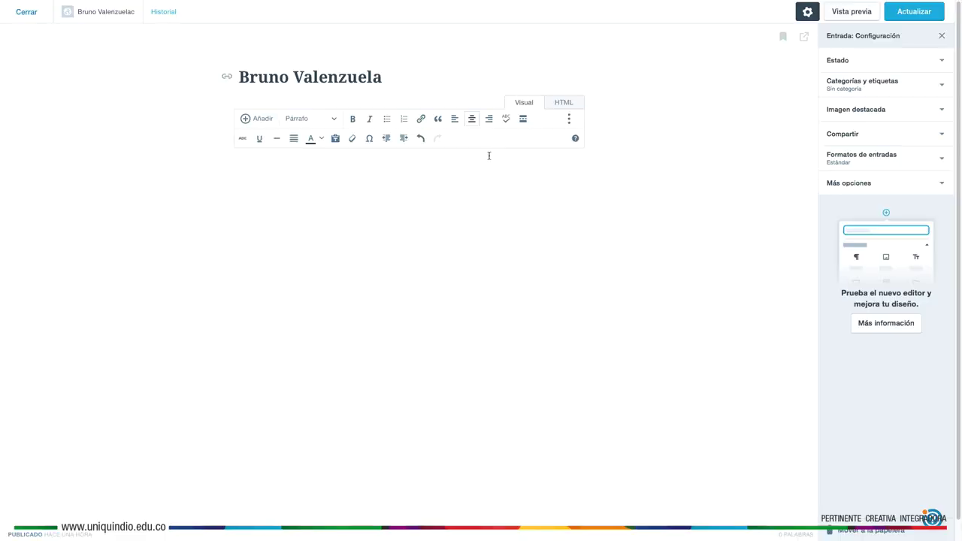
pyautogui.write('https://youtu.be/ODtvSHXWSdQ')
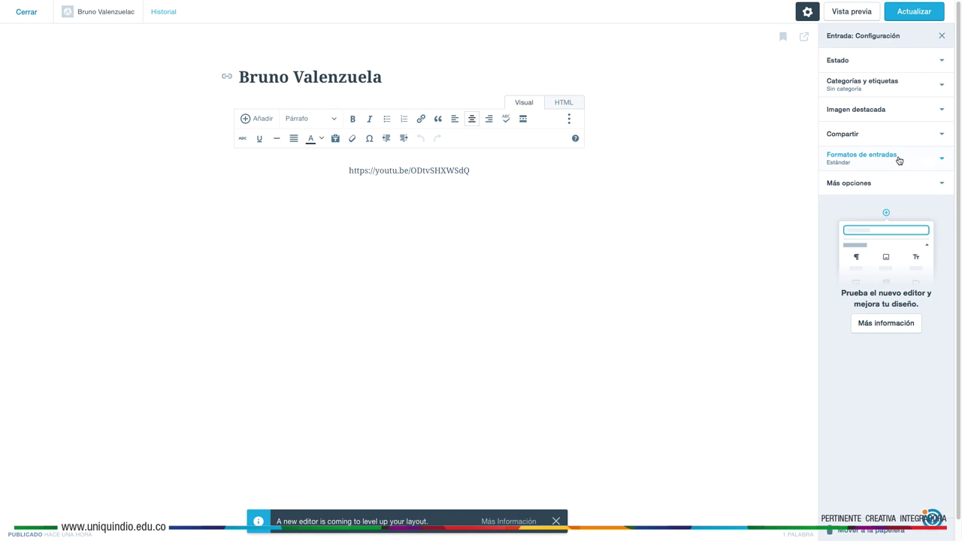
# Set the post format to Vídeo and turn off comments and pingbacks
pyautogui.click(943, 161)
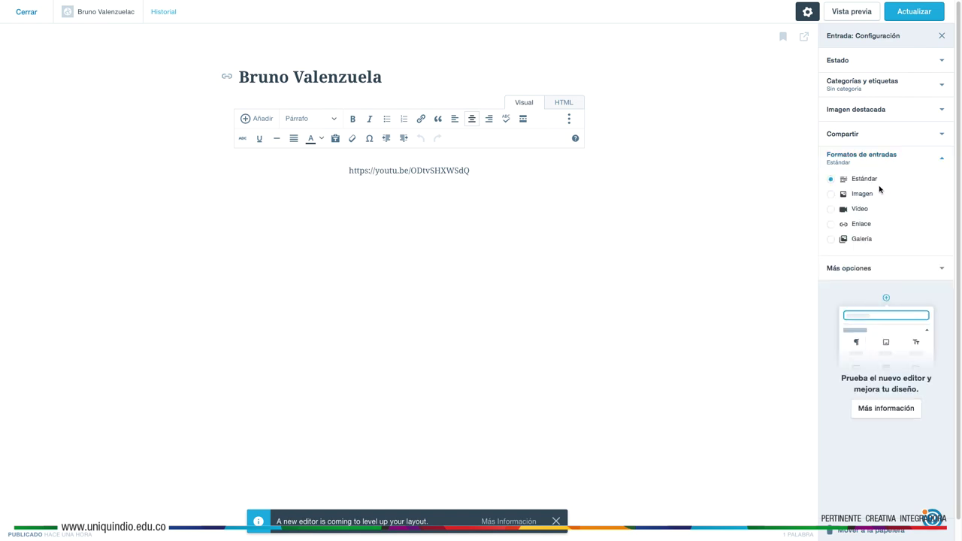
pyautogui.click(831, 210)
pyautogui.click(942, 273)
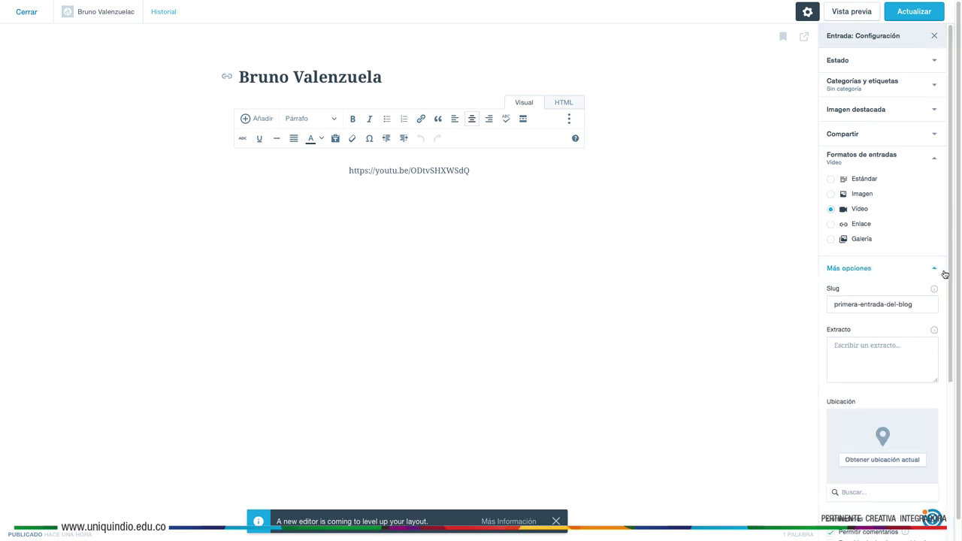
pyautogui.scroll(-3, 929, 285)
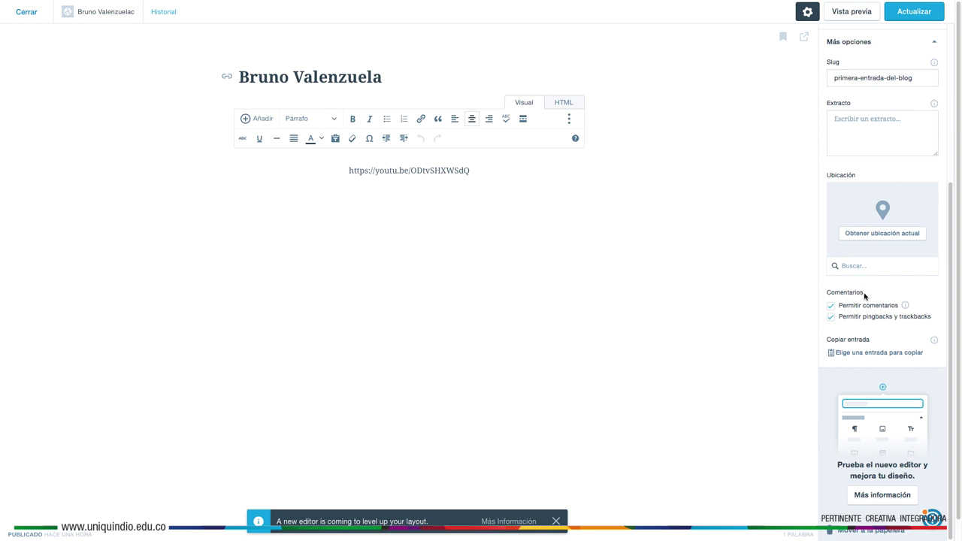
pyautogui.click(831, 307)
pyautogui.click(831, 317)
# Update the post and view it on the site
pyautogui.scroll(3, 924, 306)
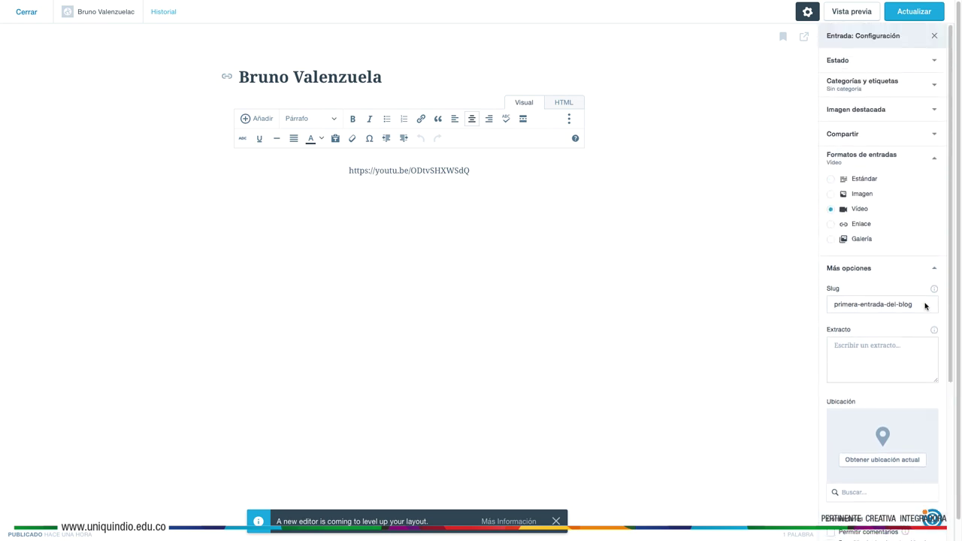
pyautogui.click(915, 12)
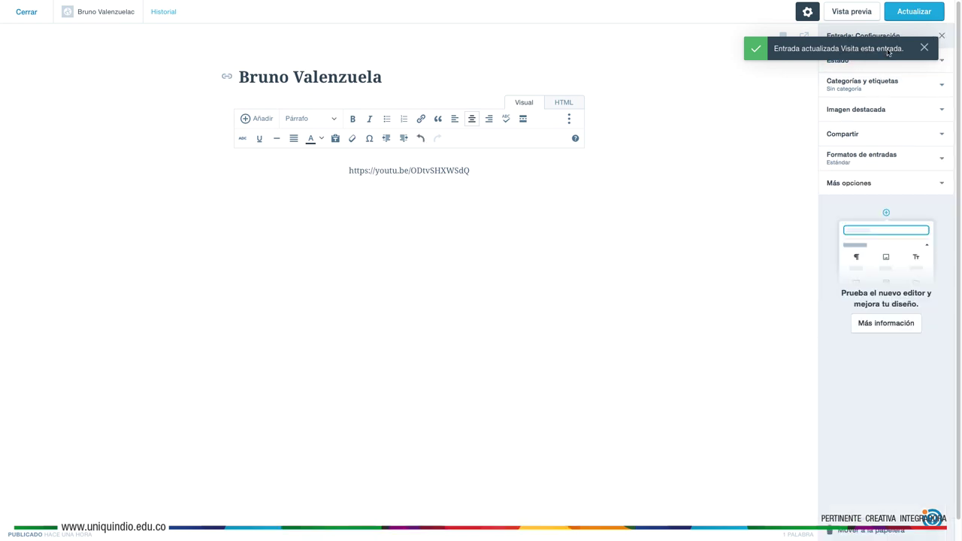
pyautogui.click(887, 49)
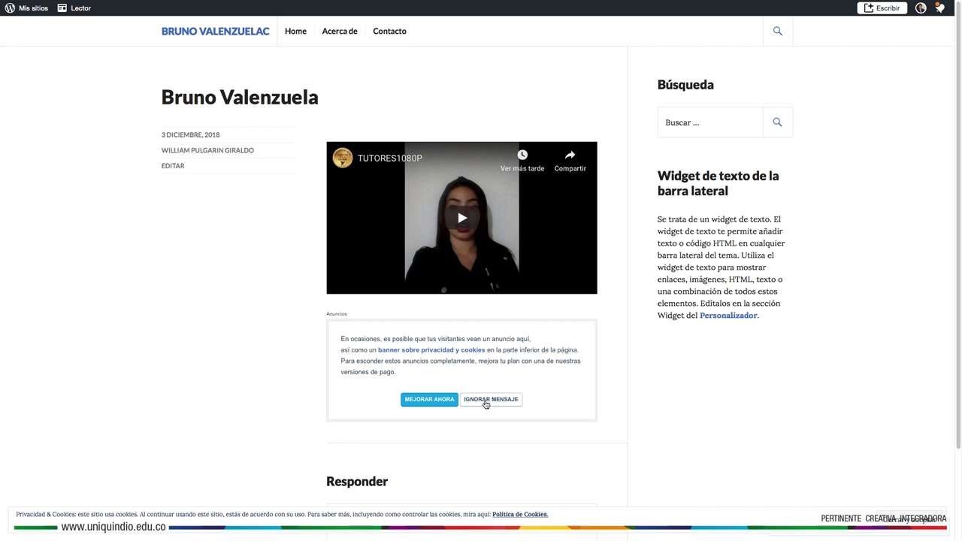
# Dismiss the ad notice below the video and go to the Acerca de page
pyautogui.click(509, 405)
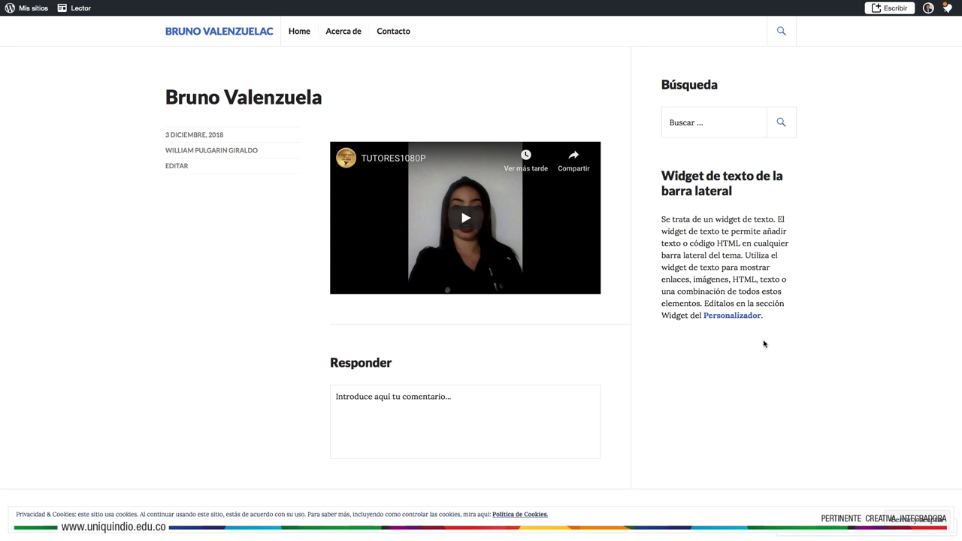
pyautogui.click(339, 31)
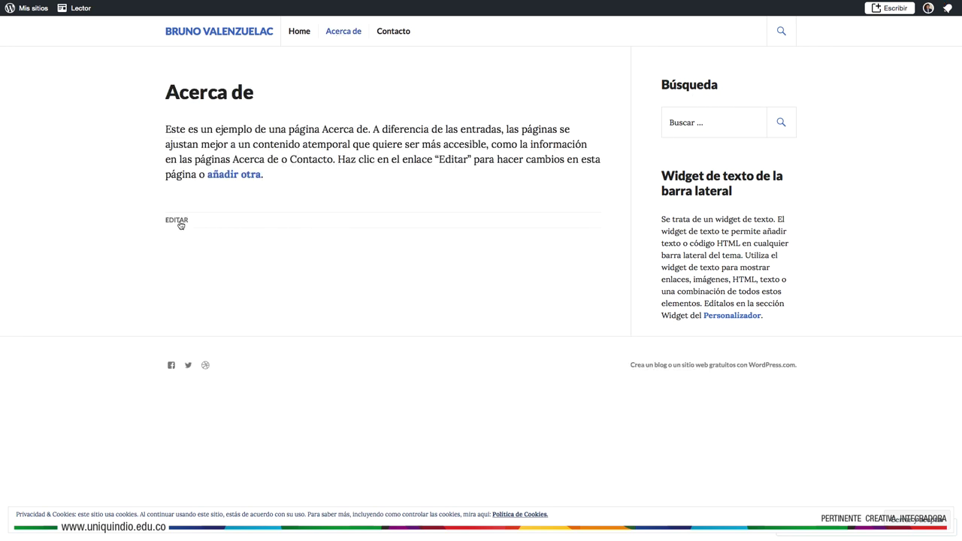
# Retitle the page 'Acerca de Bruno Valenzuela', replace its body with 'aaaaaa...', and update it
pyautogui.click(237, 177)
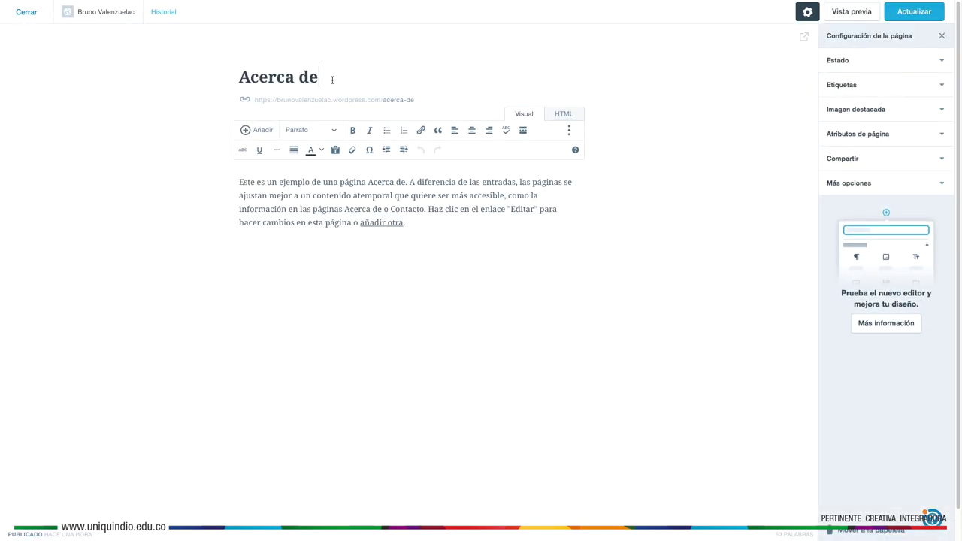
pyautogui.click(331, 79)
pyautogui.write('Bruno Va')
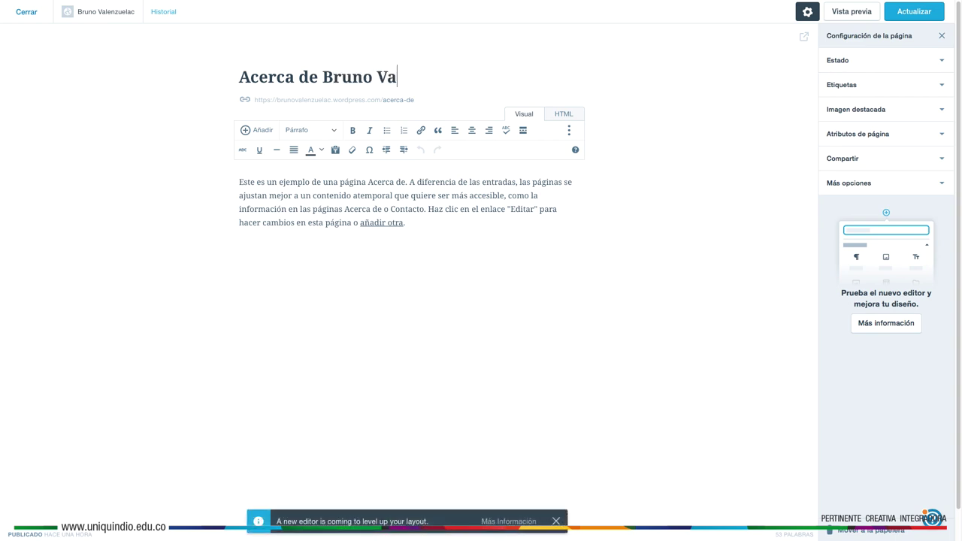
pyautogui.write('lenzuela')
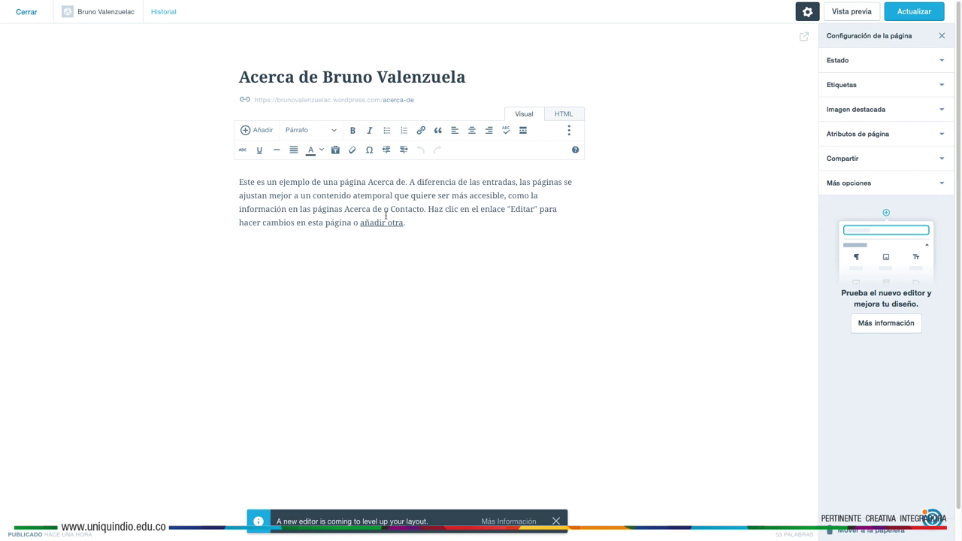
pyautogui.moveTo(408, 223); pyautogui.dragTo(236, 183)
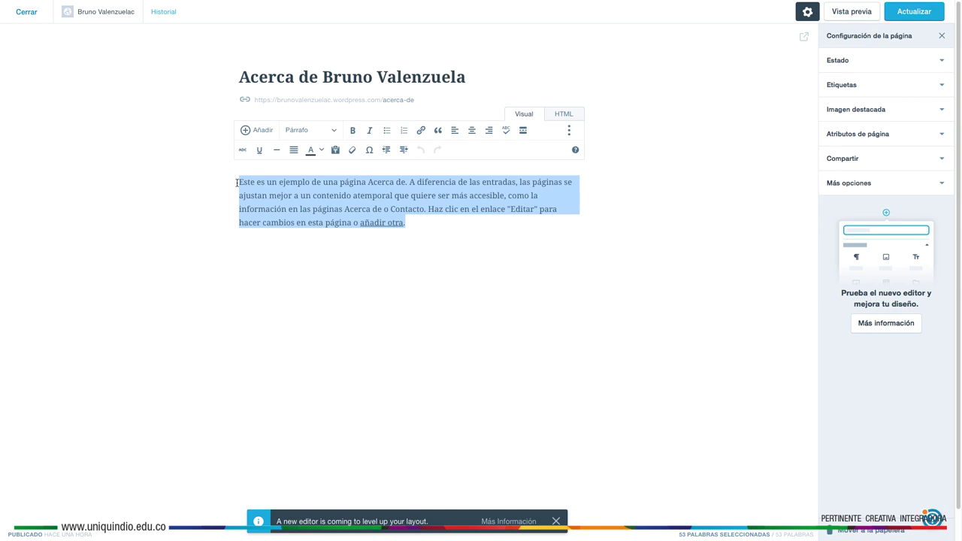
pyautogui.press('BackSpace')
pyautogui.write('aaaaaa')
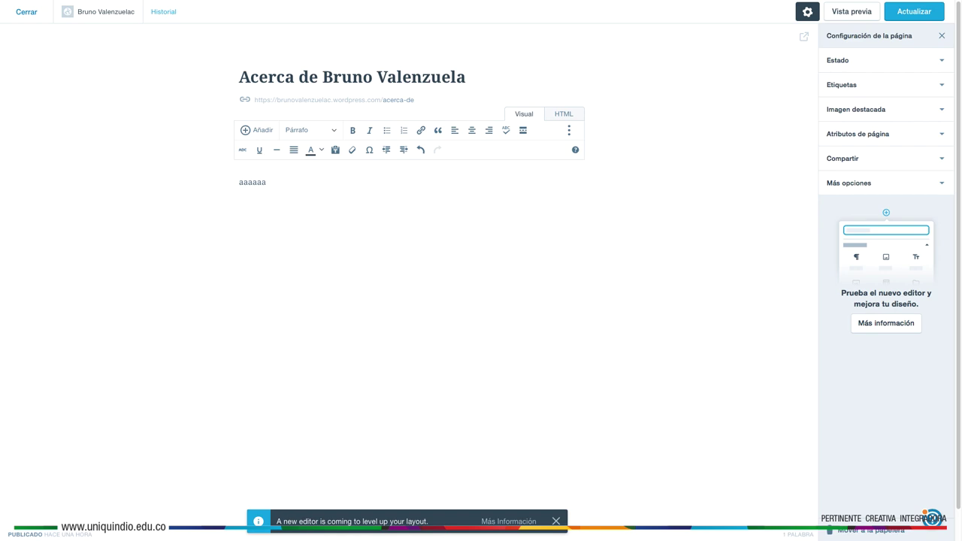
pyautogui.write('...')
pyautogui.click(911, 14)
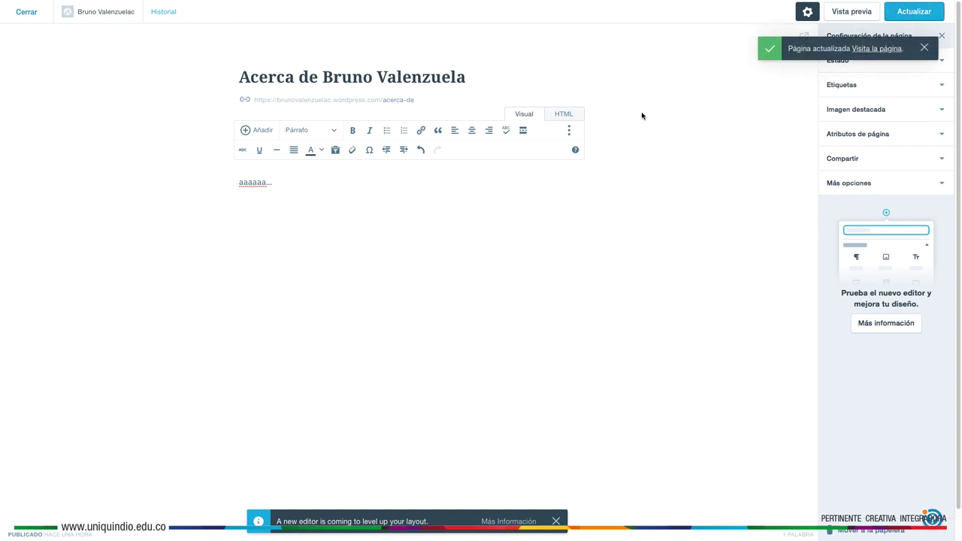
pyautogui.click(882, 50)
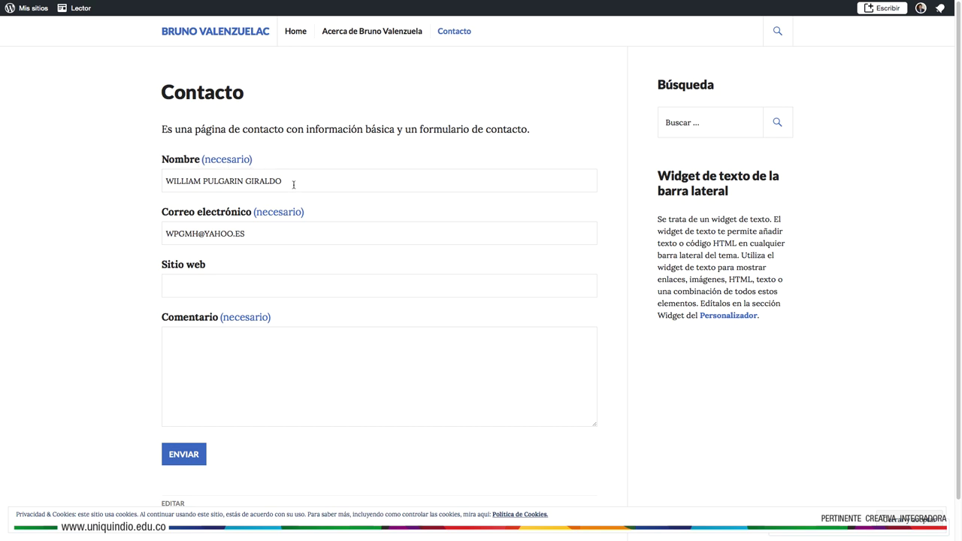
# Select the contact form's prefilled name and e-mail, then type 'omunicació' in the website field
pyautogui.moveTo(293, 185); pyautogui.dragTo(167, 178)
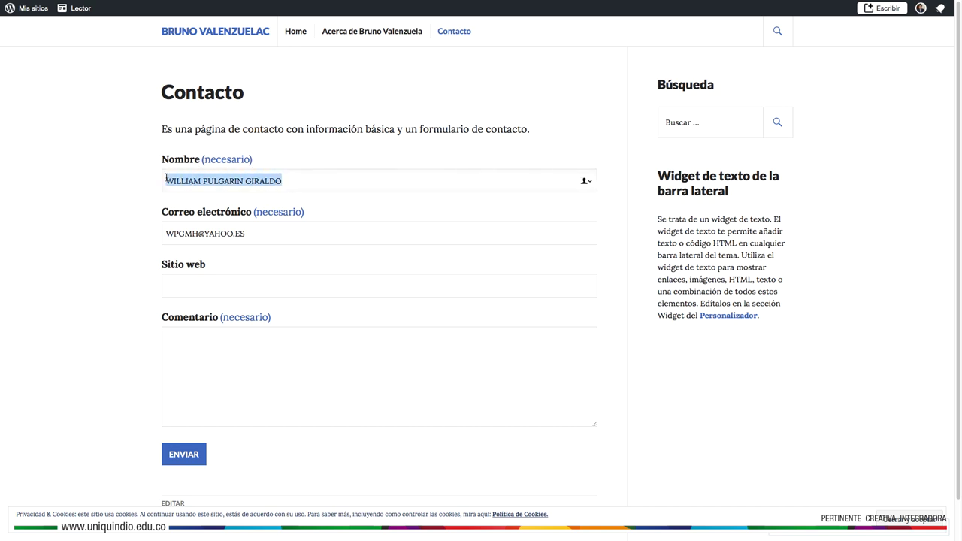
pyautogui.moveTo(266, 235); pyautogui.dragTo(163, 236)
pyautogui.click(206, 281)
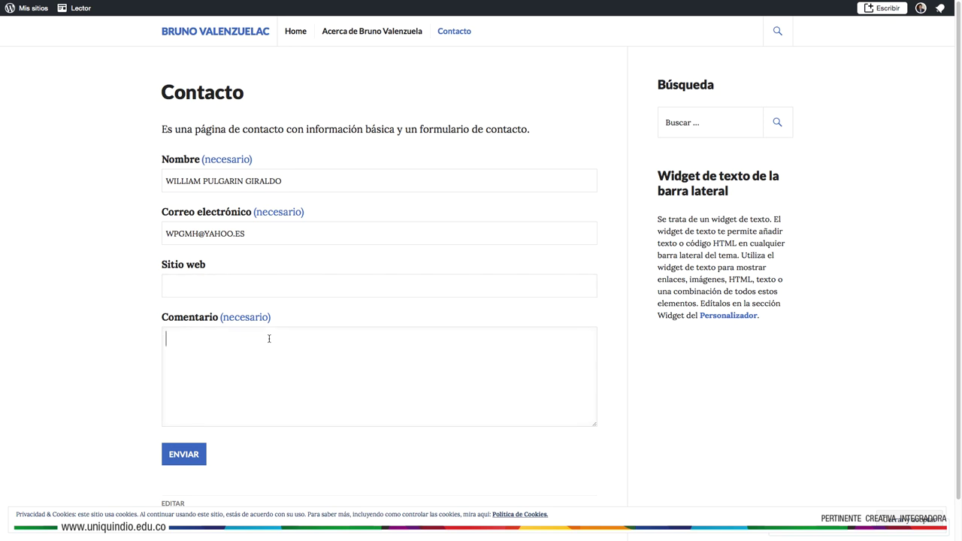
pyautogui.write('omunicació')
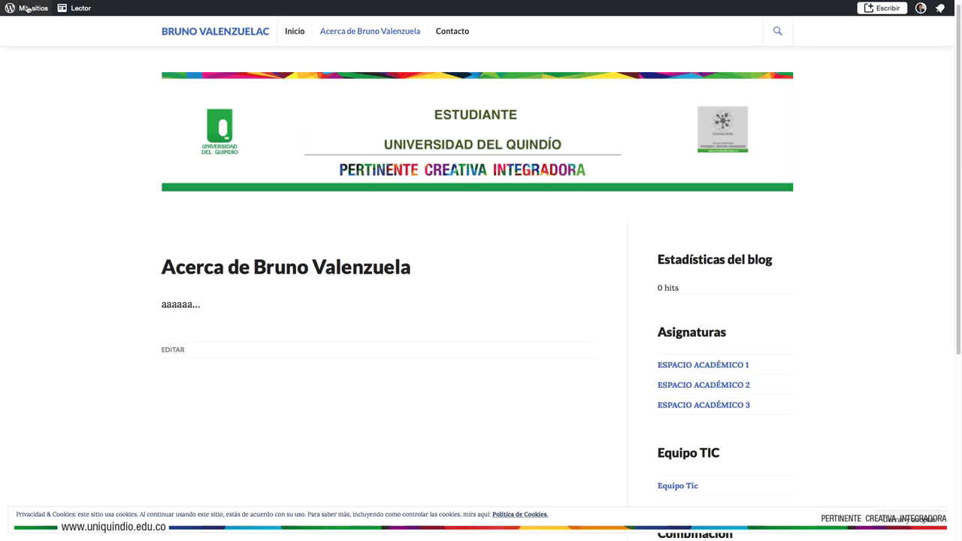
# From Mis sitios, add a new page under Páginas del sitio
pyautogui.click(27, 9)
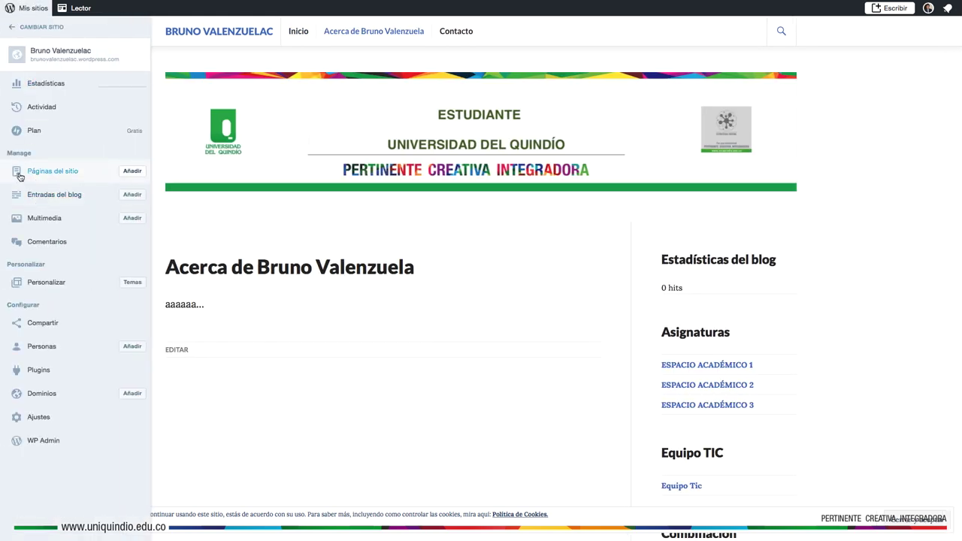
pyautogui.click(132, 172)
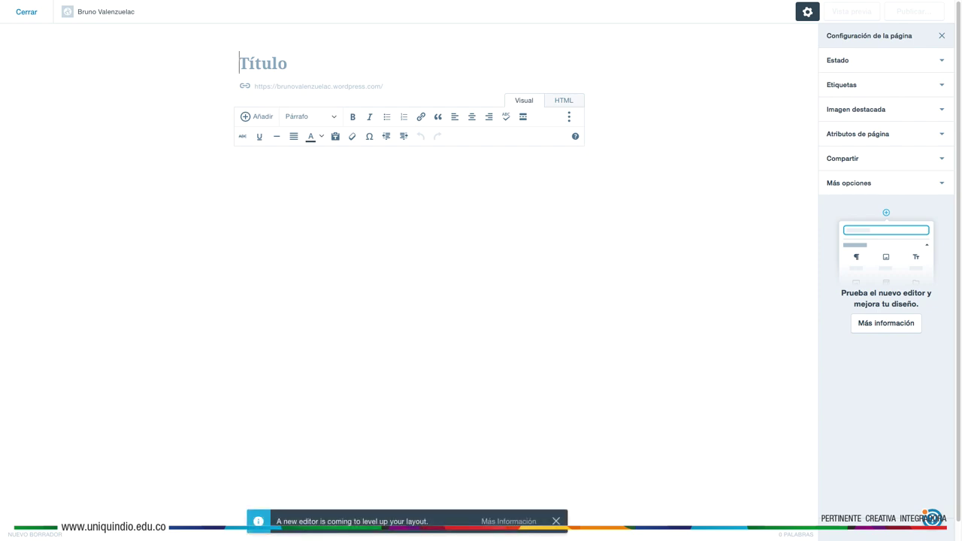
# Title the new page 'INICIO ENSAYO' and add the centred body text 'ESTO ES UN ENSAYO'
pyautogui.write('INICIO ENSAYO')
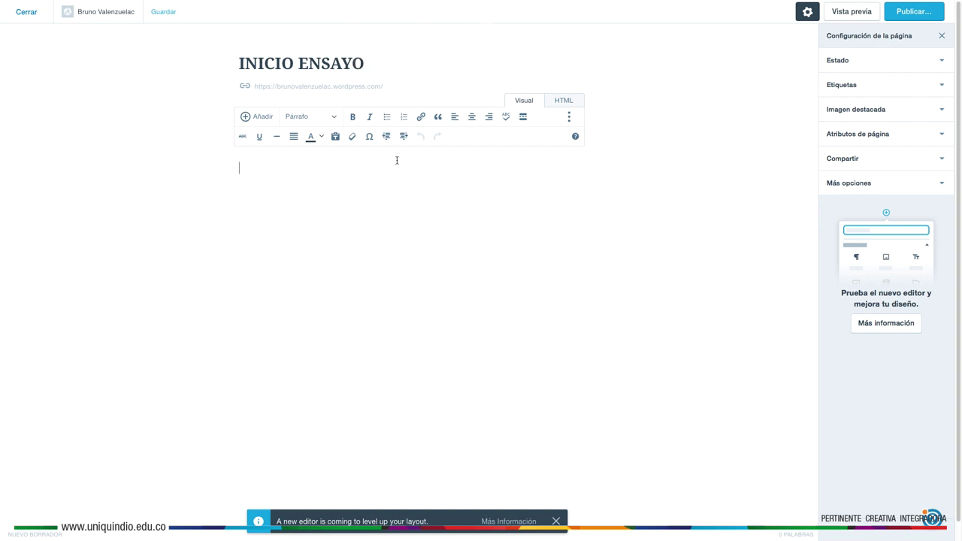
pyautogui.click(472, 117)
pyautogui.write('ES')
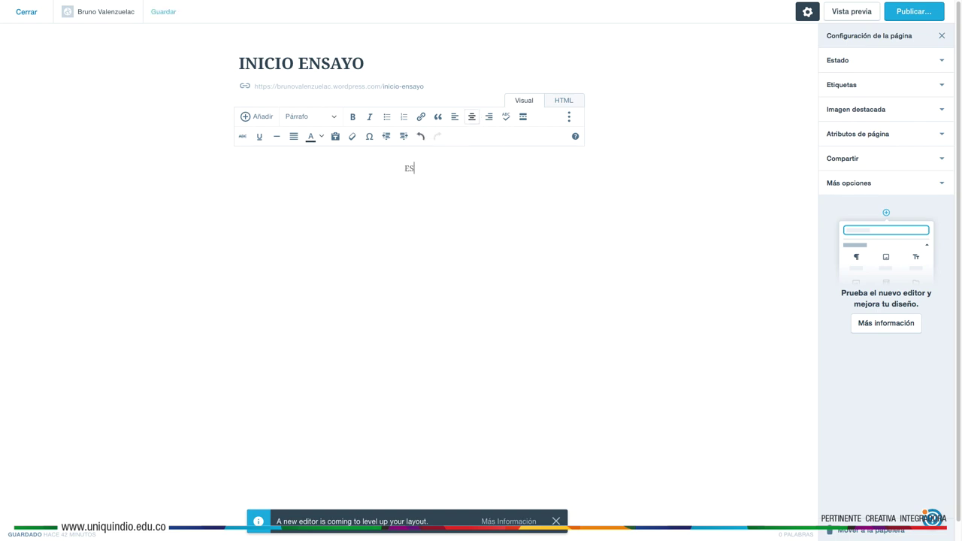
pyautogui.write('TO ES UN ENSAYO')
# Publish the INICIO ENSAYO page and close the preview to return to the pages list
pyautogui.click(914, 13)
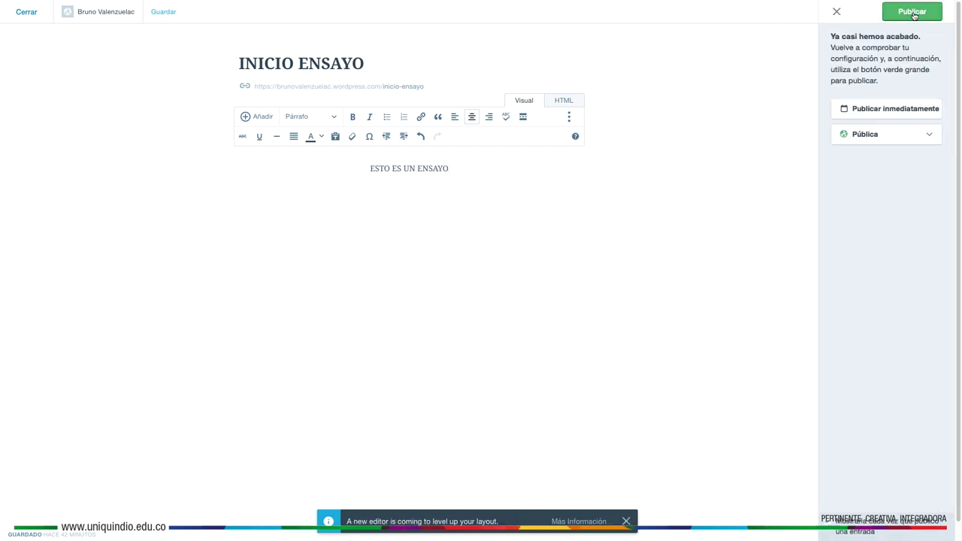
pyautogui.click(914, 13)
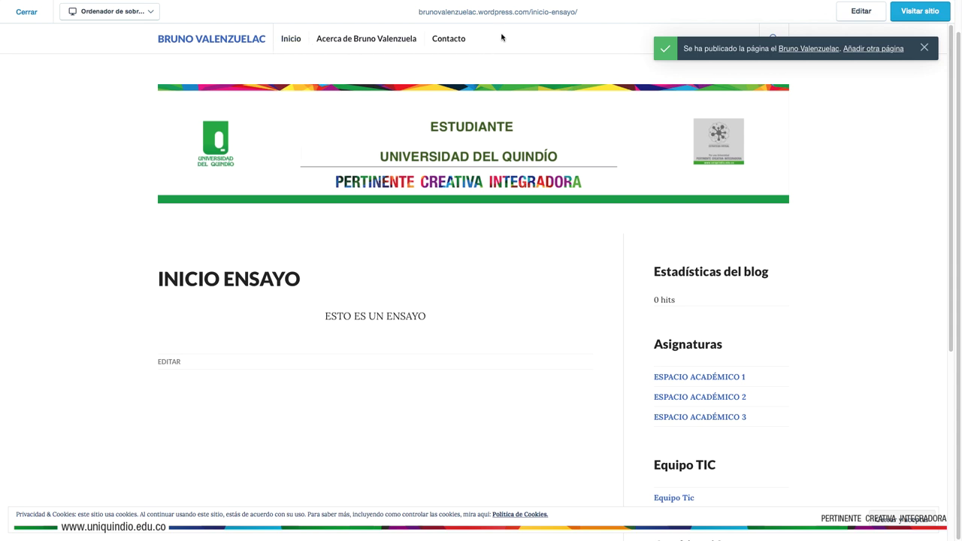
pyautogui.click(26, 12)
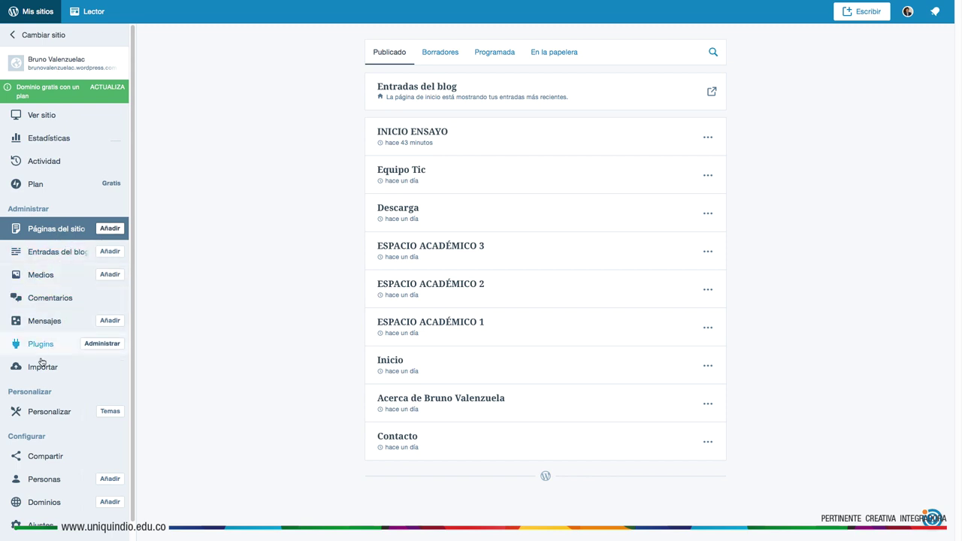
# Launch Personalizar from the Mis sitios sidebar to open the site Customizer
pyautogui.click(50, 412)
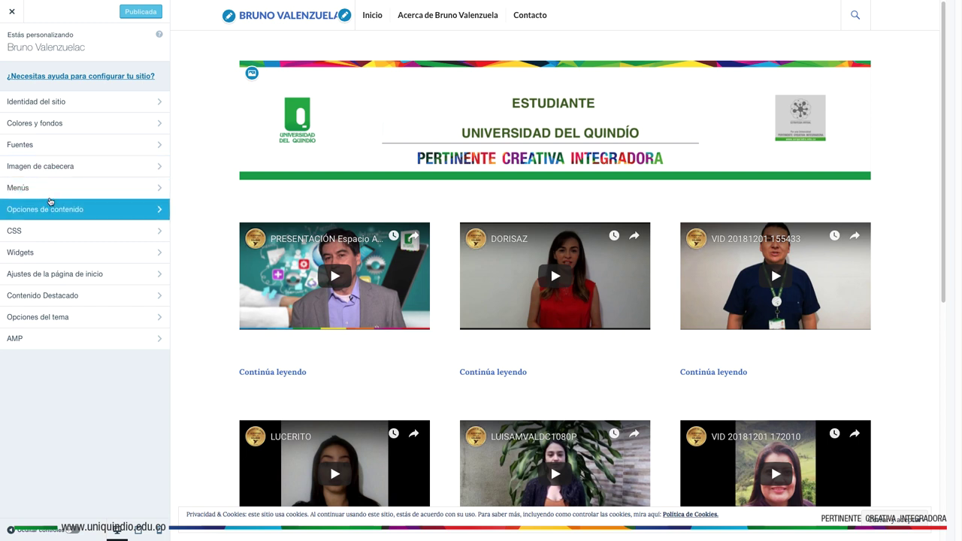
# Open the Primary menu under Menús and show the Añadir items panel listing site pages
pyautogui.click(89, 189)
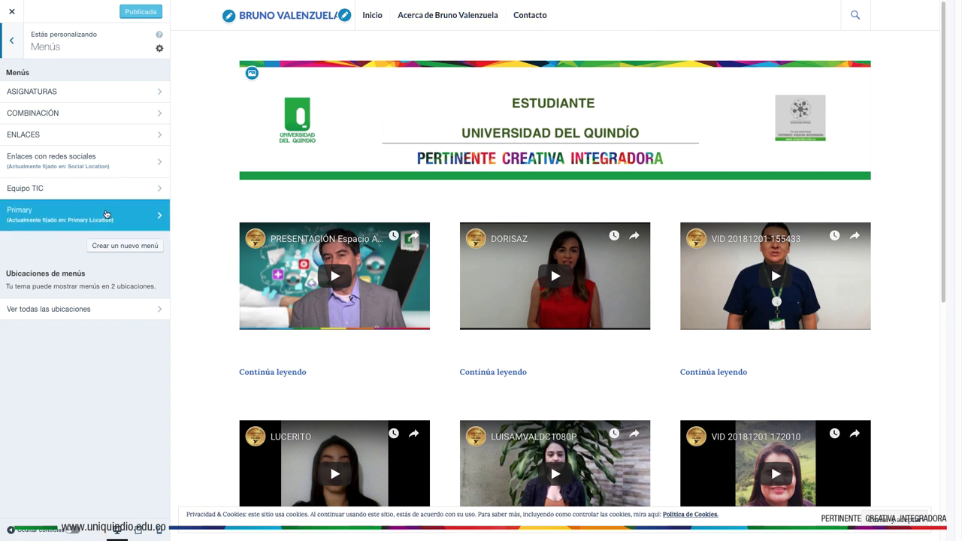
pyautogui.click(106, 214)
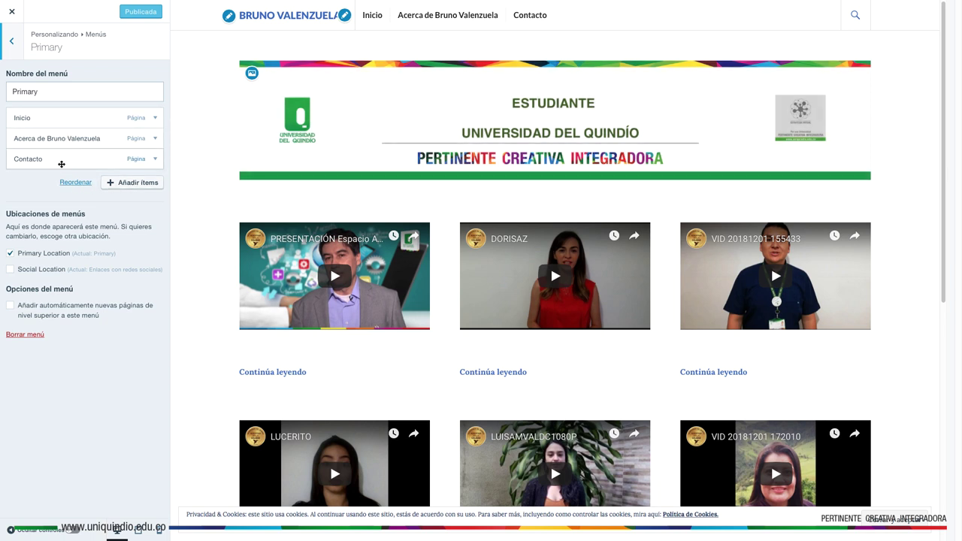
pyautogui.click(129, 184)
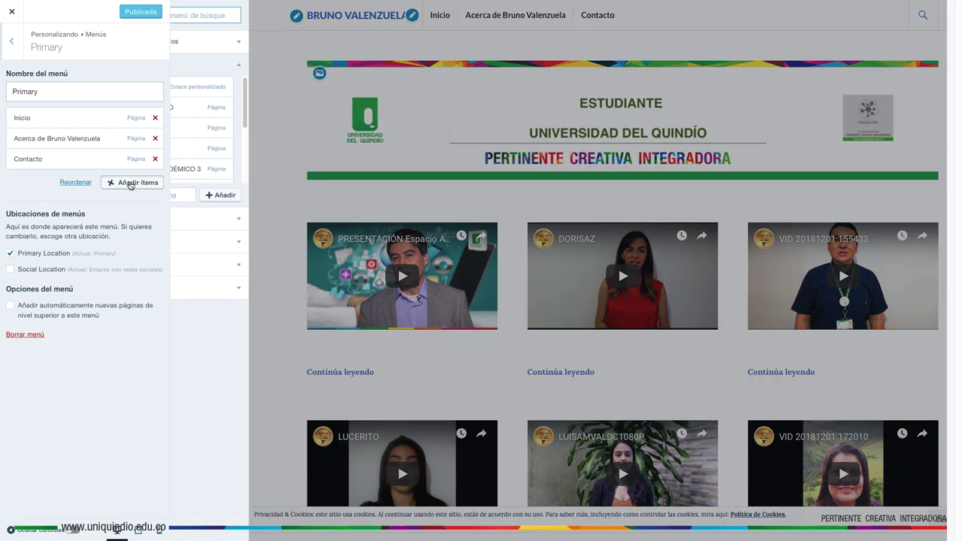